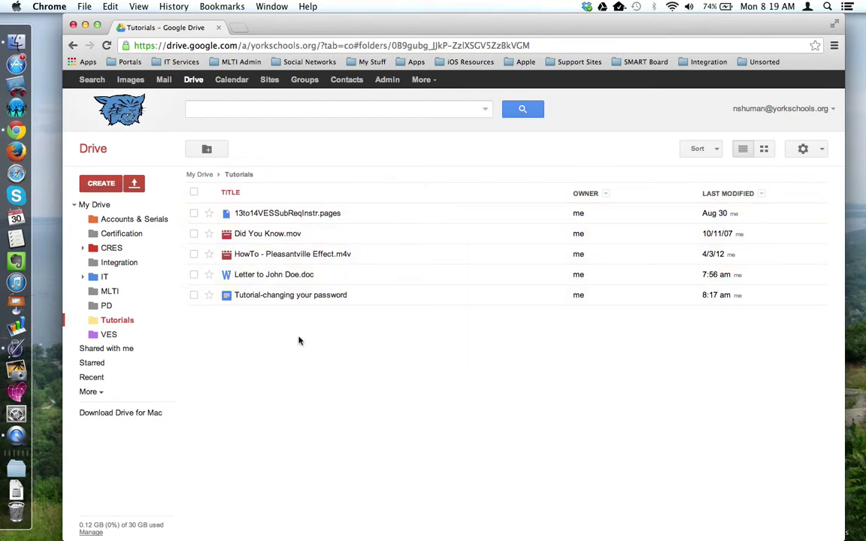
# Step: Open 'Tutorial-changing your password', add and remove trial title text, then close the document
pyautogui.click(265, 295)
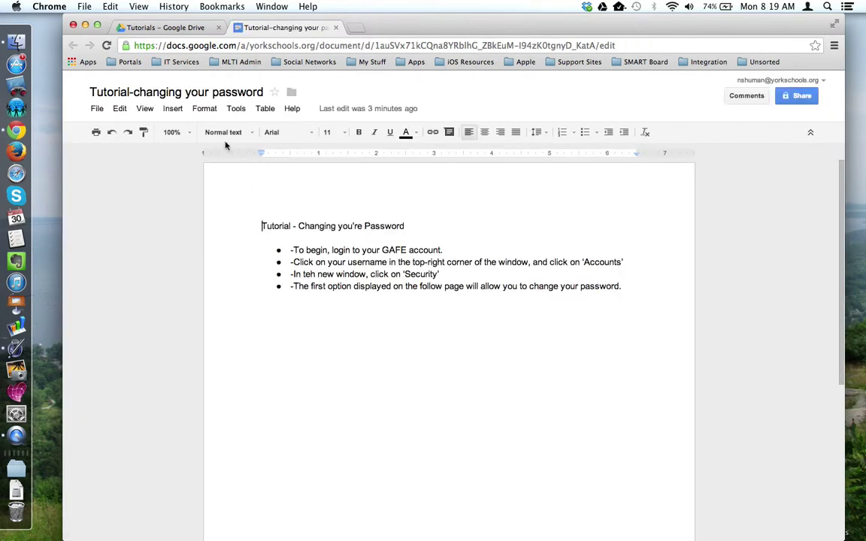
pyautogui.click(418, 231)
pyautogui.write('type, and m')
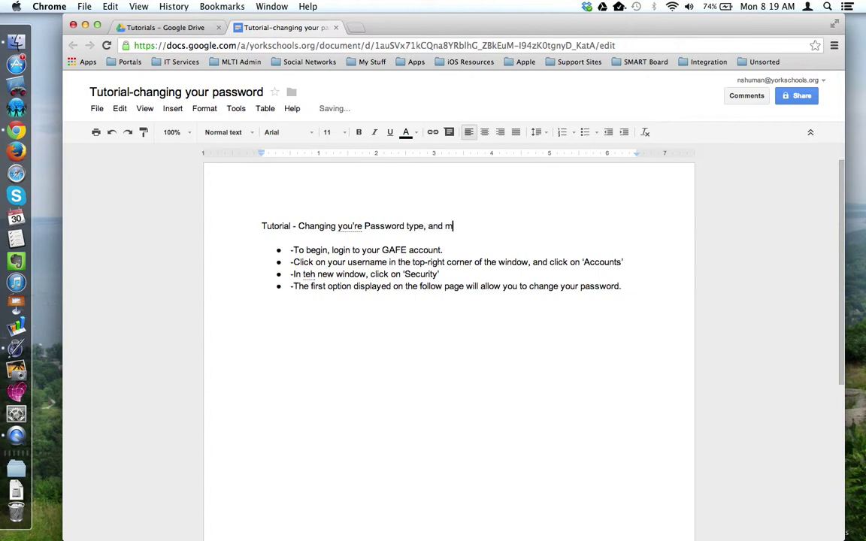
pyautogui.write('ake change')
pyautogui.press('BackSpace')
pyautogui.press('BackSpace')
pyautogui.press('BackSpace')
pyautogui.press('BackSpace')
pyautogui.press('BackSpace')
pyautogui.press('BackSpace')
pyautogui.press('BackSpace')
pyautogui.press('BackSpace')
pyautogui.press('BackSpace')
pyautogui.press('BackSpace')
pyautogui.press('BackSpace')
pyautogui.press('BackSpace')
pyautogui.press('BackSpace')
pyautogui.press('BackSpace')
pyautogui.press('BackSpace')
pyautogui.press('BackSpace')
pyautogui.press('BackSpace')
pyautogui.press('BackSpace')
pyautogui.press('BackSpace')
pyautogui.press('BackSpace')
pyautogui.press('BackSpace')
pyautogui.press('BackSpace')
pyautogui.click(335, 28)
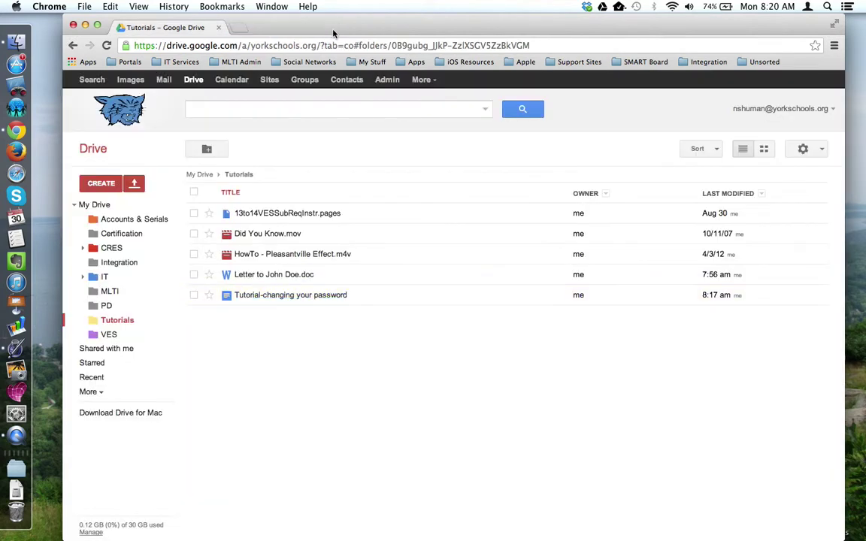
pyautogui.click(327, 219)
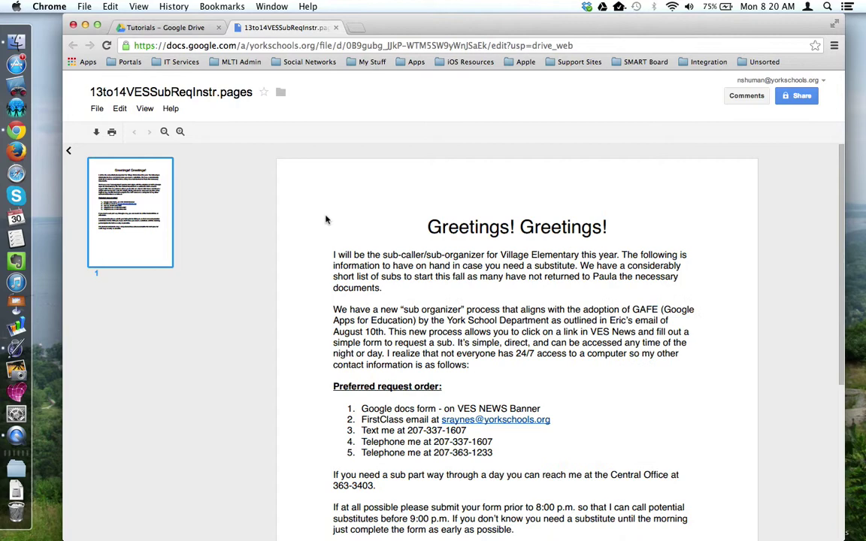
pyautogui.scroll(-5, 326, 219)
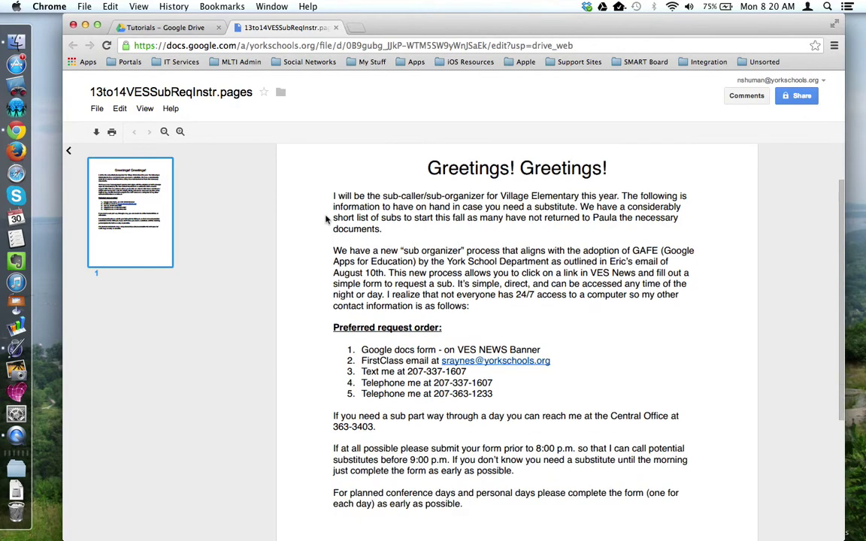
pyautogui.scroll(5, 326, 219)
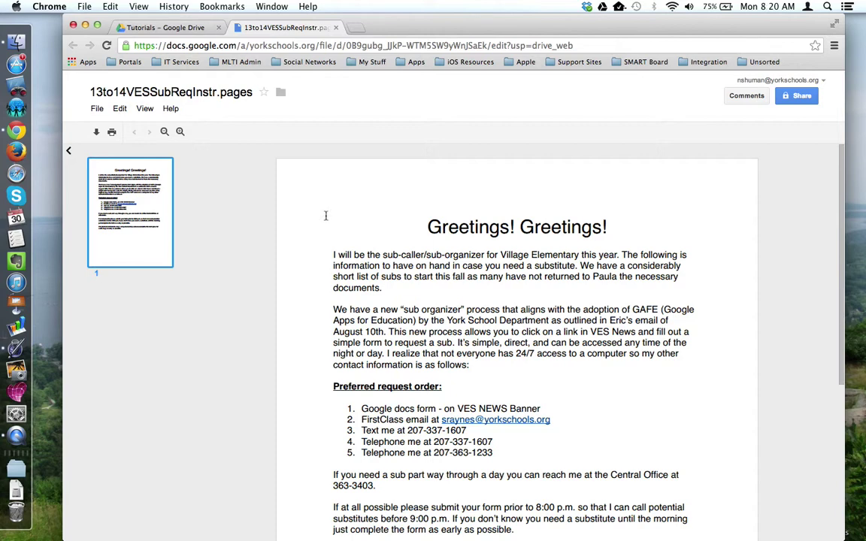
pyautogui.press('super+w')
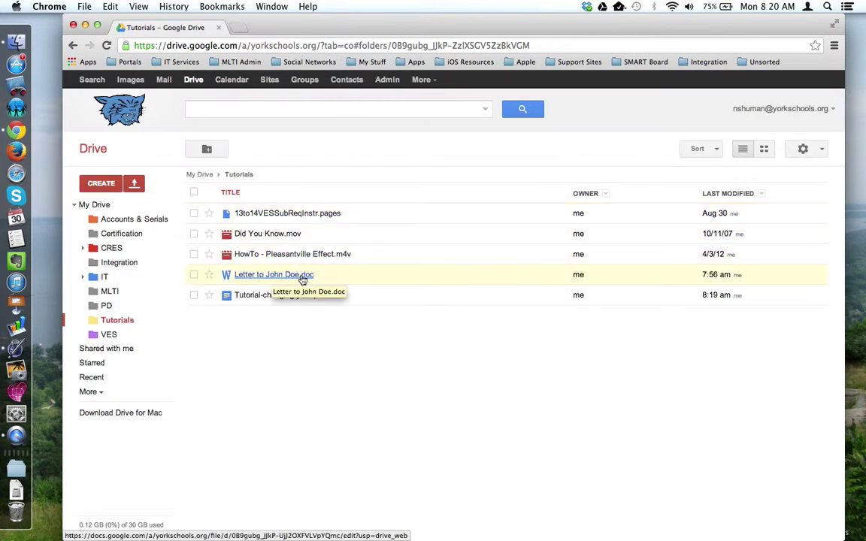
pyautogui.click(286, 277)
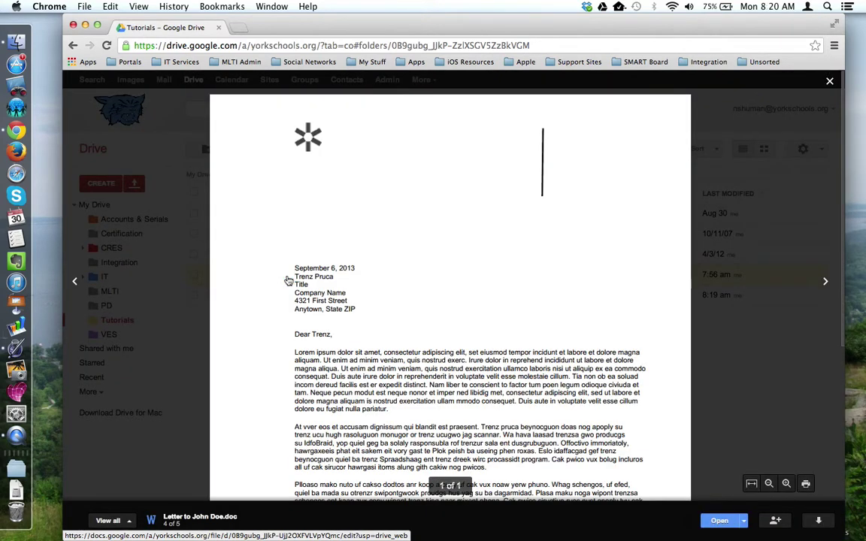
pyautogui.scroll(-5, 288, 280)
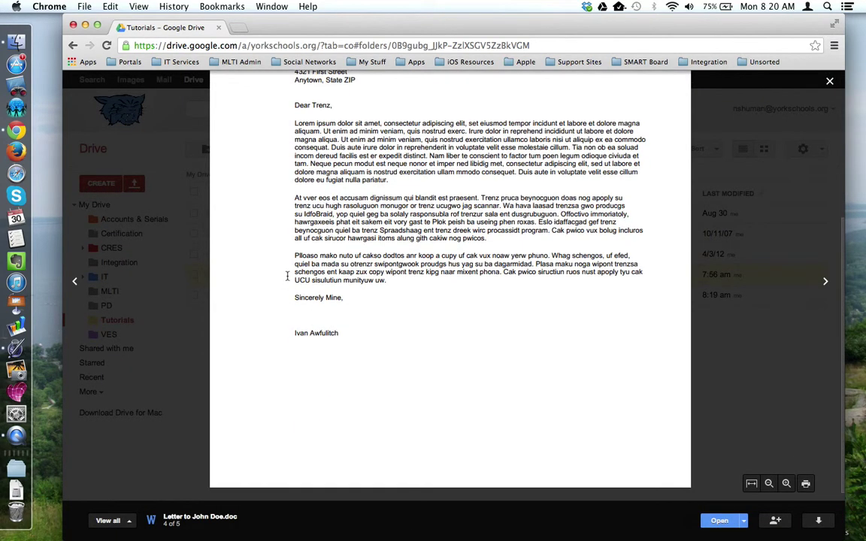
pyautogui.scroll(3, 250, 319)
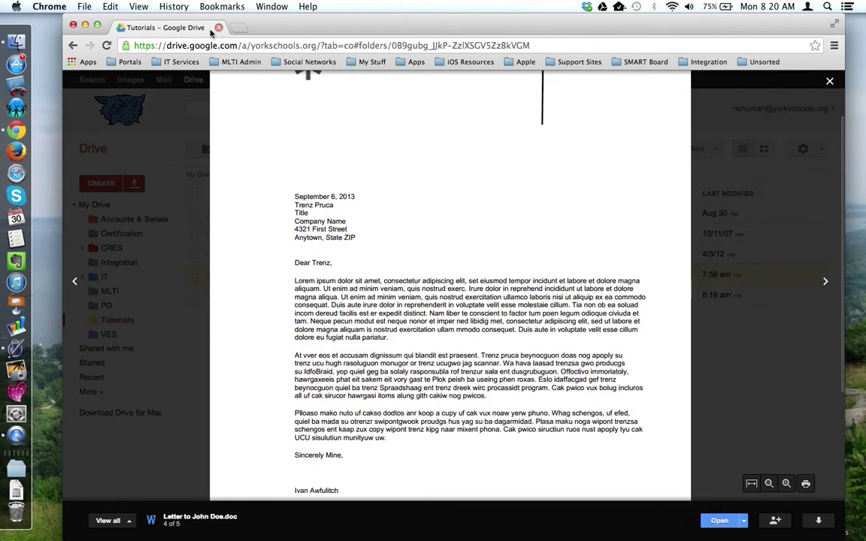
pyautogui.click(748, 74)
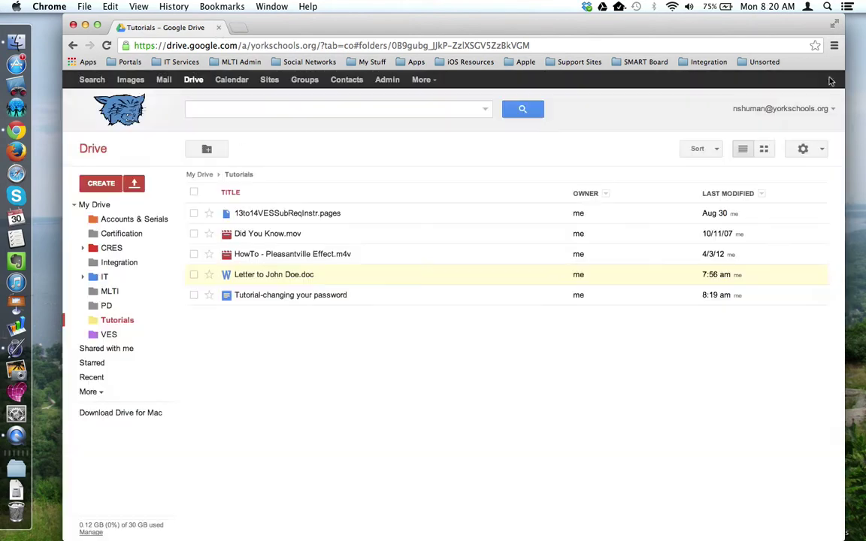
pyautogui.click(265, 236)
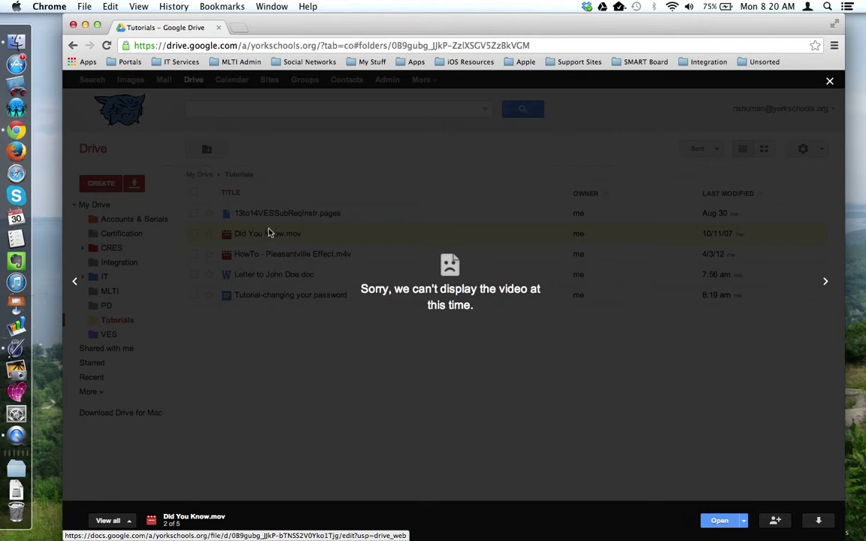
pyautogui.click(830, 81)
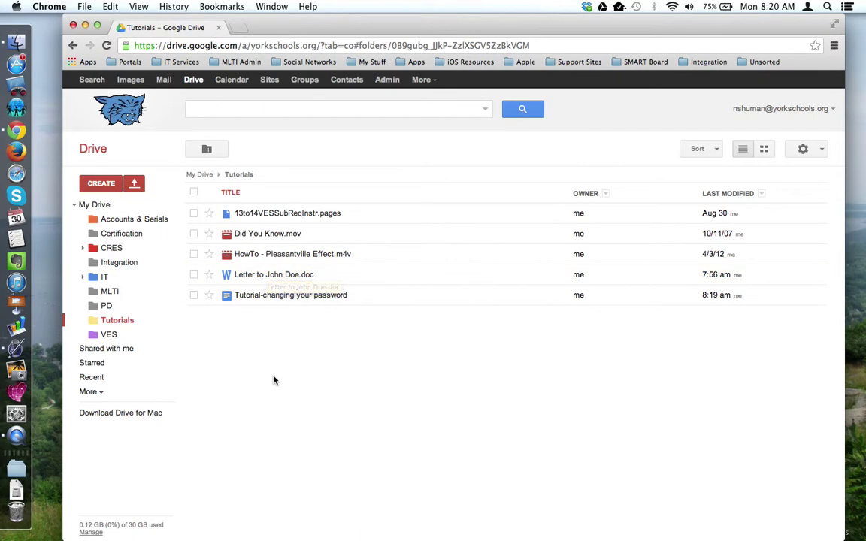
# Step: Hide Chrome, bring up the local Tutorials Finder window, and select 13to14VESSubReqInstr.pages
pyautogui.press('super+h')
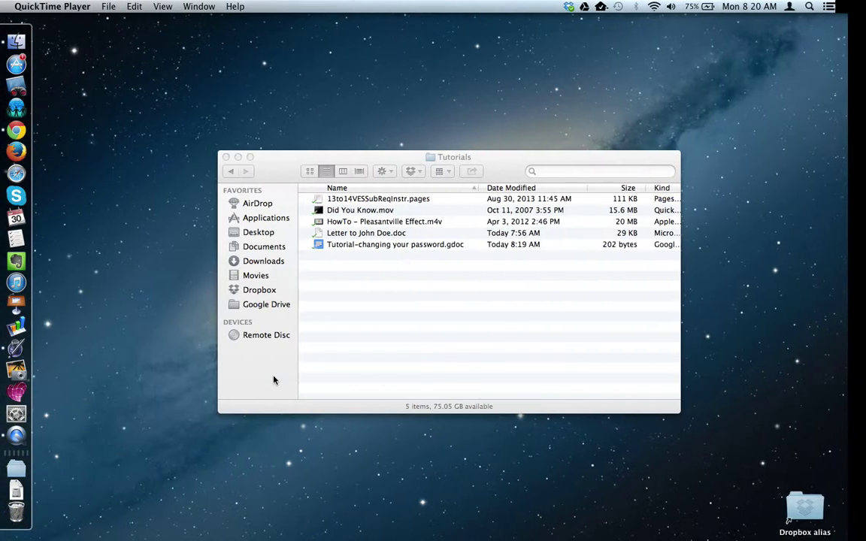
pyautogui.click(290, 368)
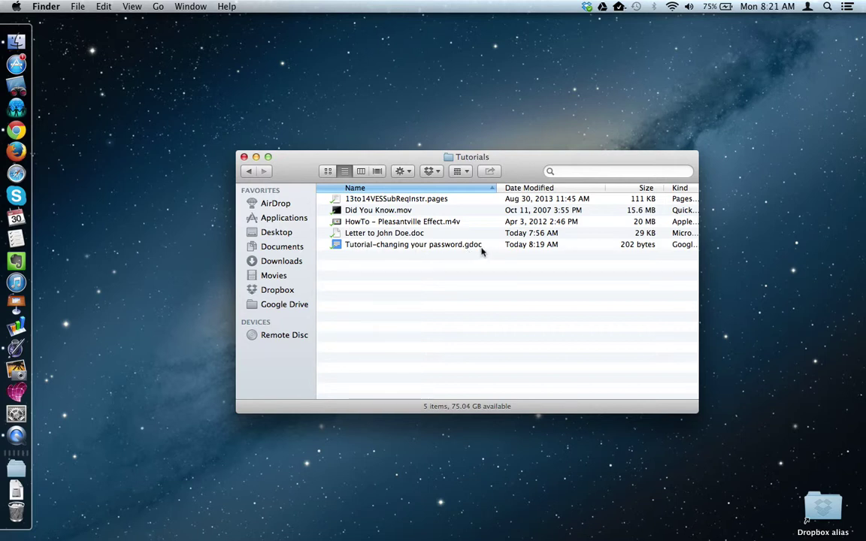
pyautogui.click(441, 199)
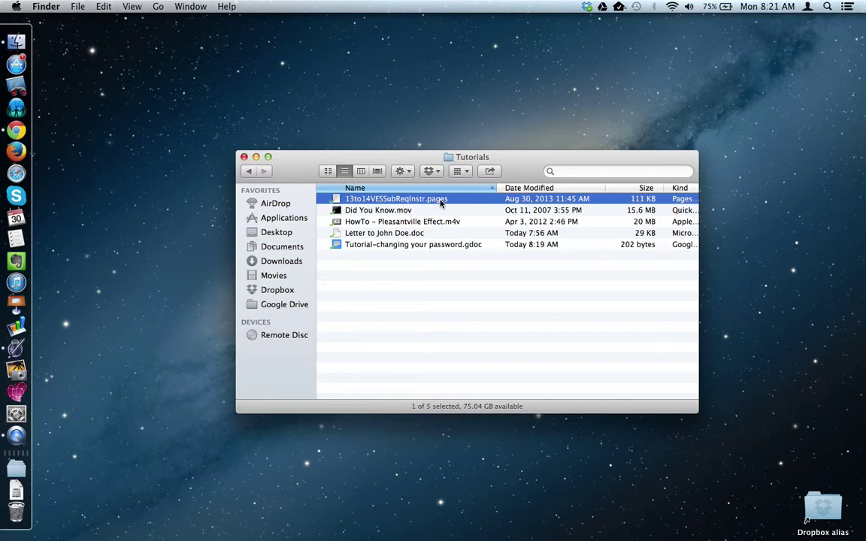
# Step: Open 13to14VESSubReqInstr.pages in Pages, append 'make changes' after the last sentence, save, and close
pyautogui.doubleClick(441, 198)
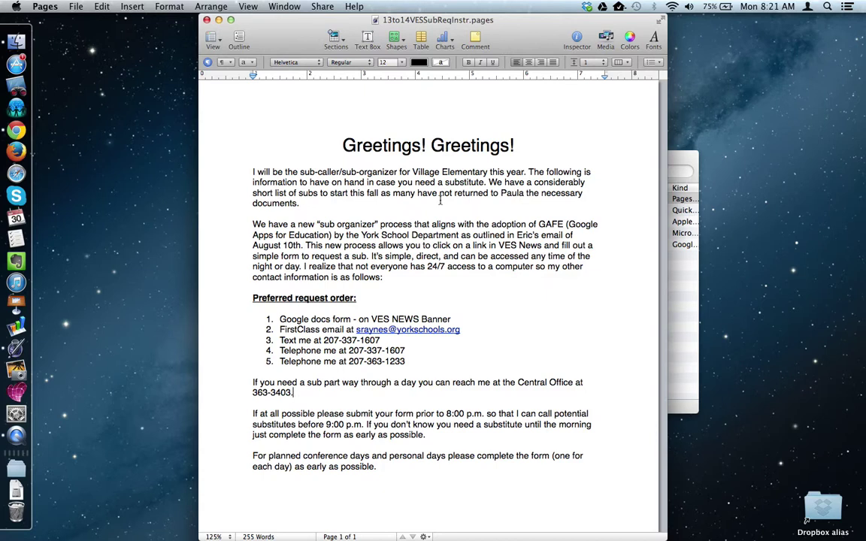
pyautogui.click(385, 471)
pyautogui.write('ma')
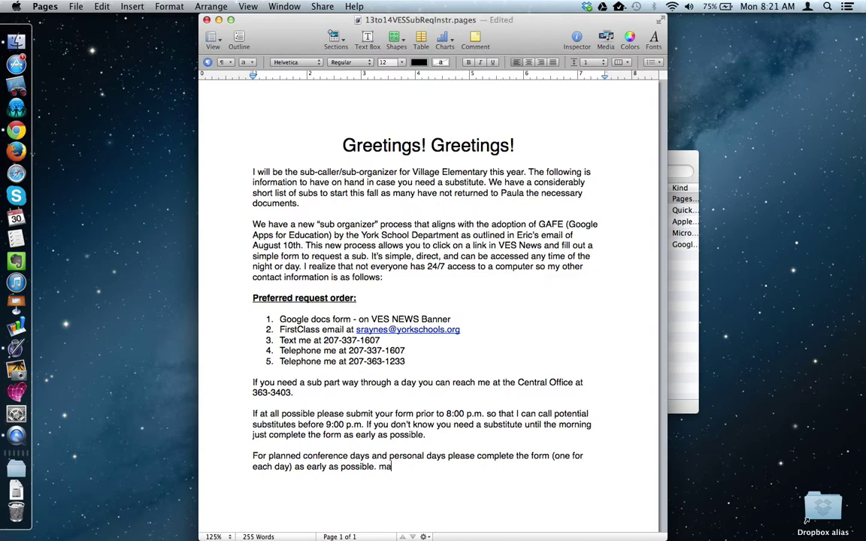
pyautogui.write('ke changes')
pyautogui.press('super+s')
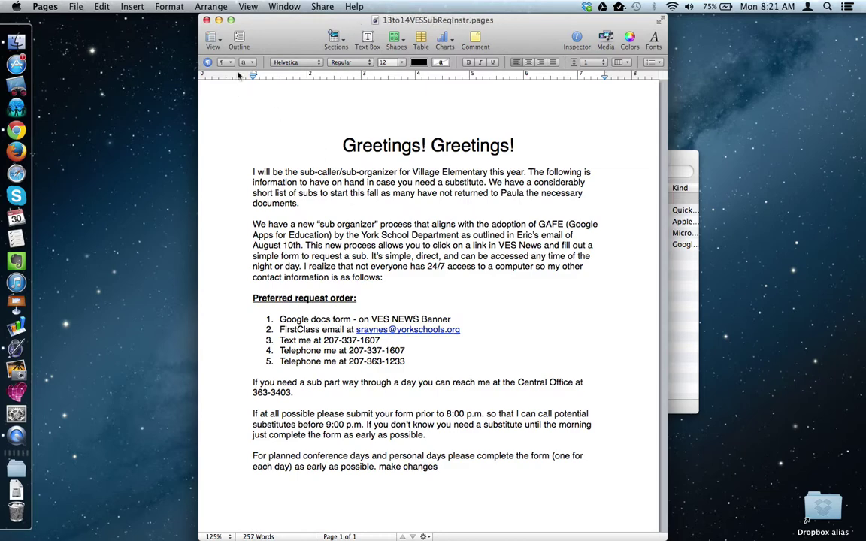
pyautogui.click(208, 20)
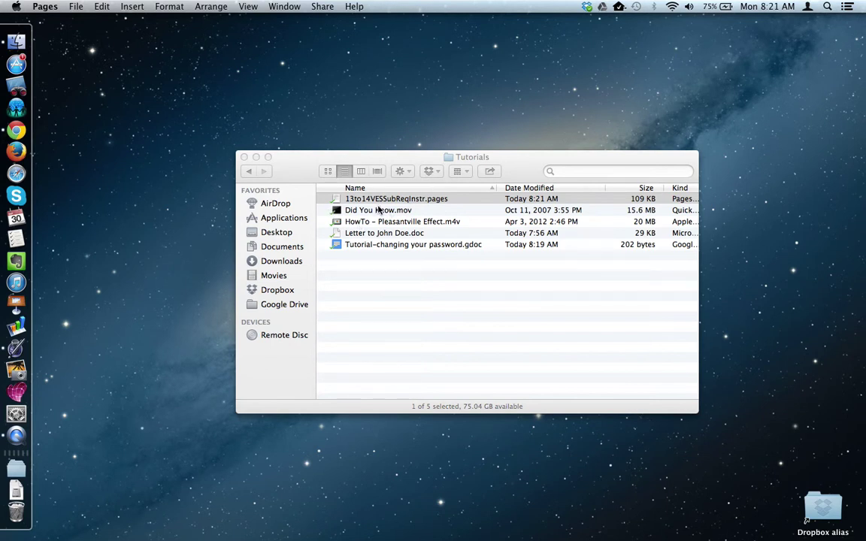
pyautogui.click(474, 161)
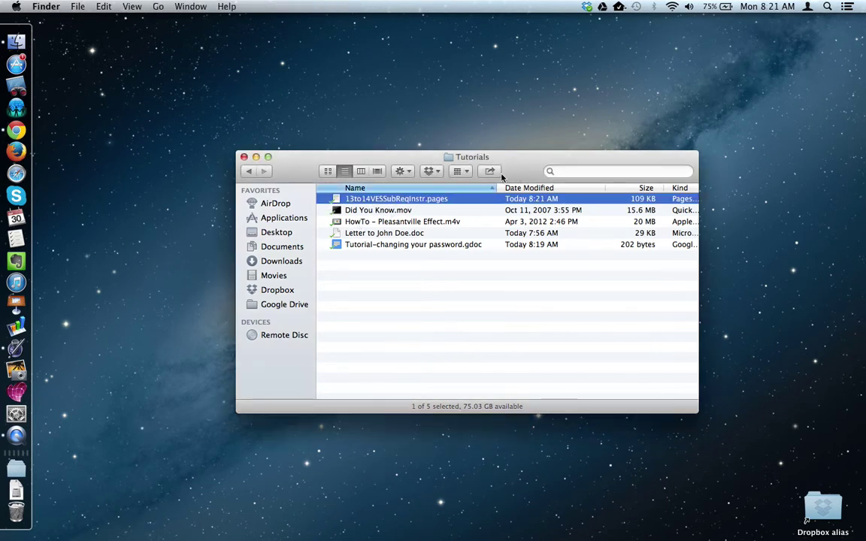
pyautogui.click(365, 212)
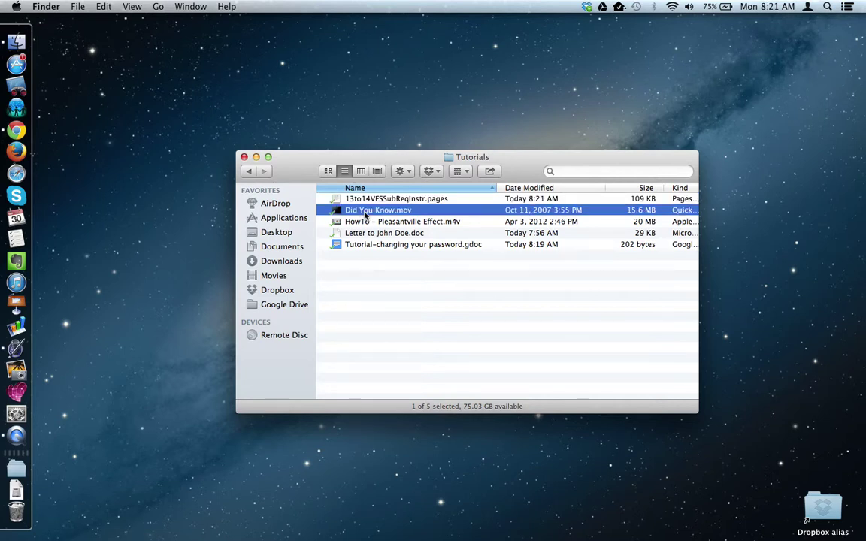
pyautogui.press('space')
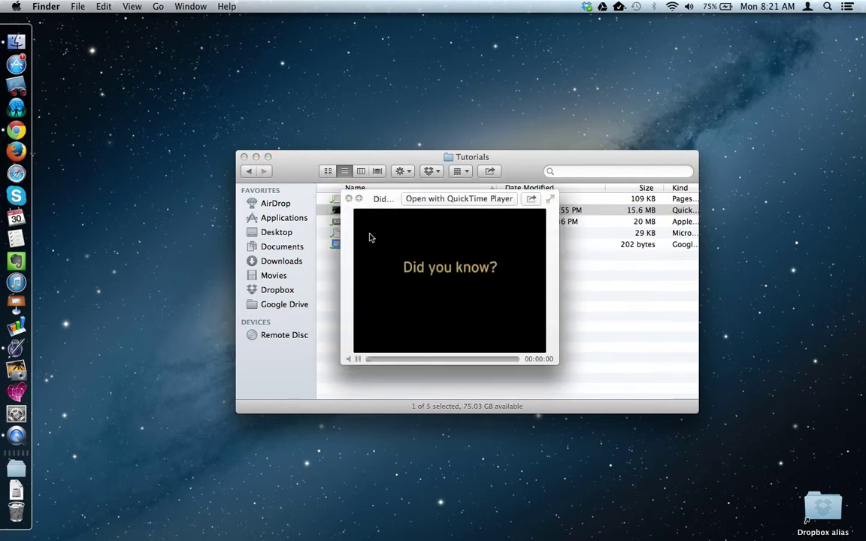
pyautogui.press('space')
pyautogui.click(368, 364)
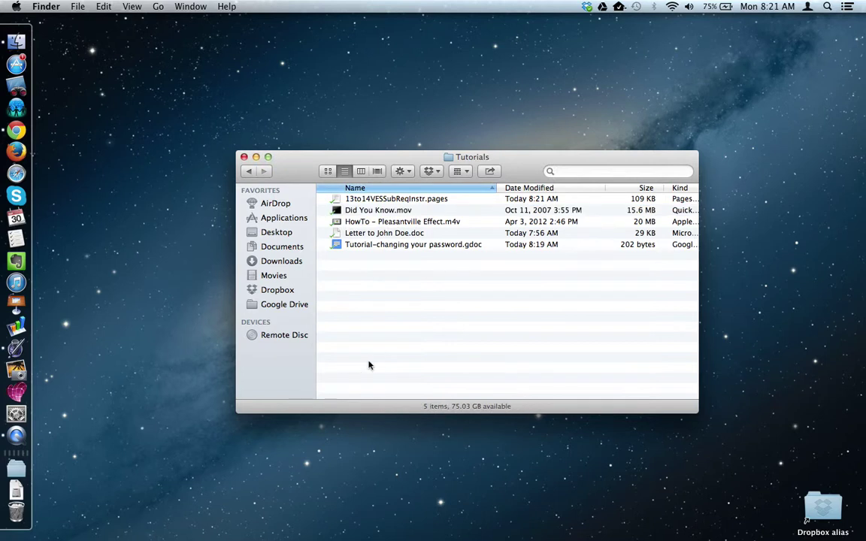